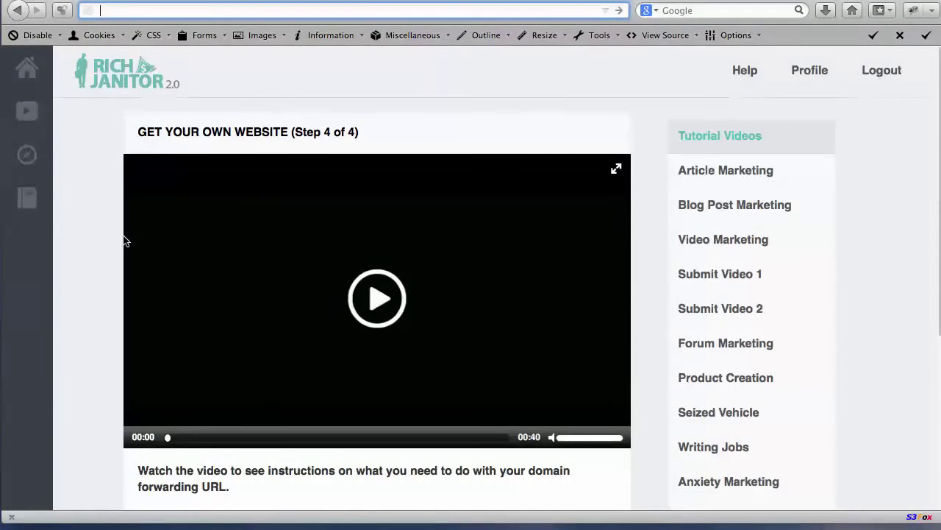
Step: Locate the domain forwarding URL below the tutorial video on the "GET YOUR OWN WEBSITE (Step 4 of 4)" page
{"action": "scroll", "coordinate": [91, 215], "scroll_direction": "down", "scroll_amount": 3}
{"action": "scroll", "coordinate": [91, 221], "scroll_direction": "down", "scroll_amount": 1}
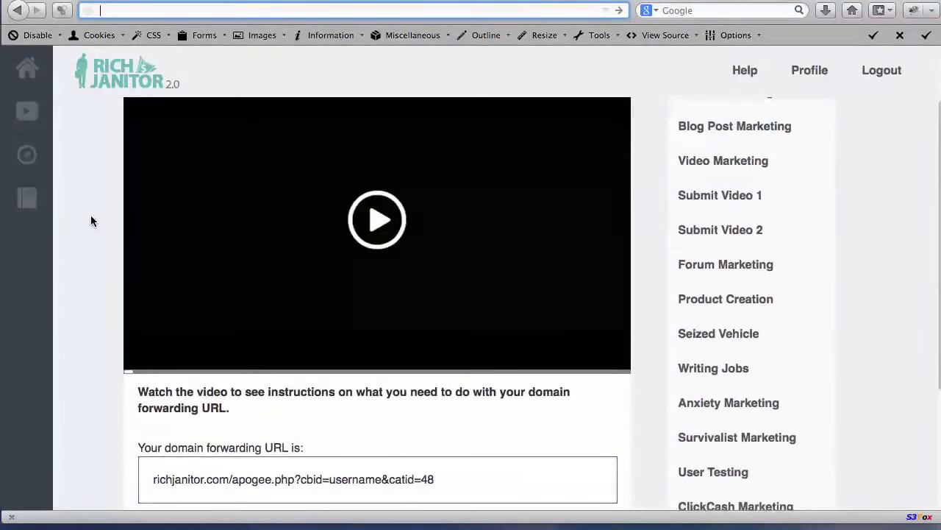
{"action": "scroll", "coordinate": [92, 221], "scroll_direction": "down", "scroll_amount": 1}
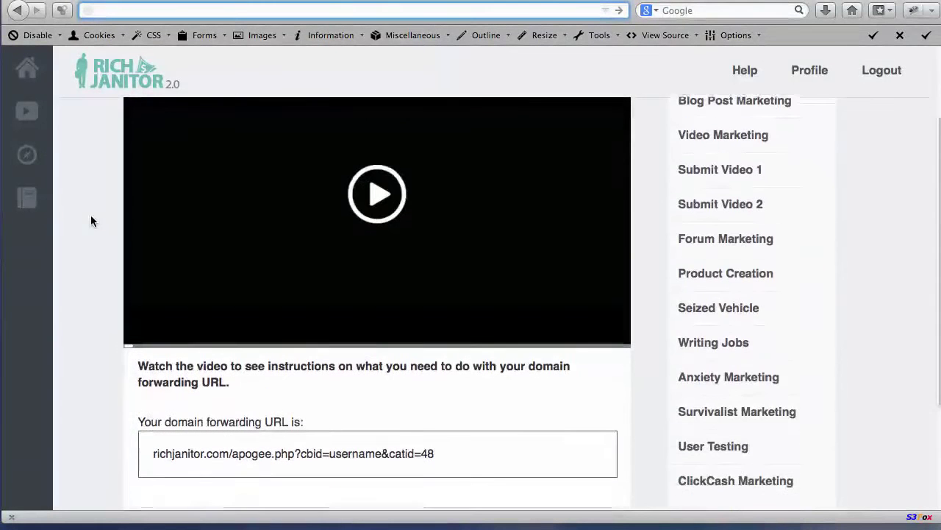
{"action": "scroll", "coordinate": [91, 220], "scroll_direction": "down", "scroll_amount": 2}
{"action": "scroll", "coordinate": [91, 220], "scroll_direction": "down", "scroll_amount": 3}
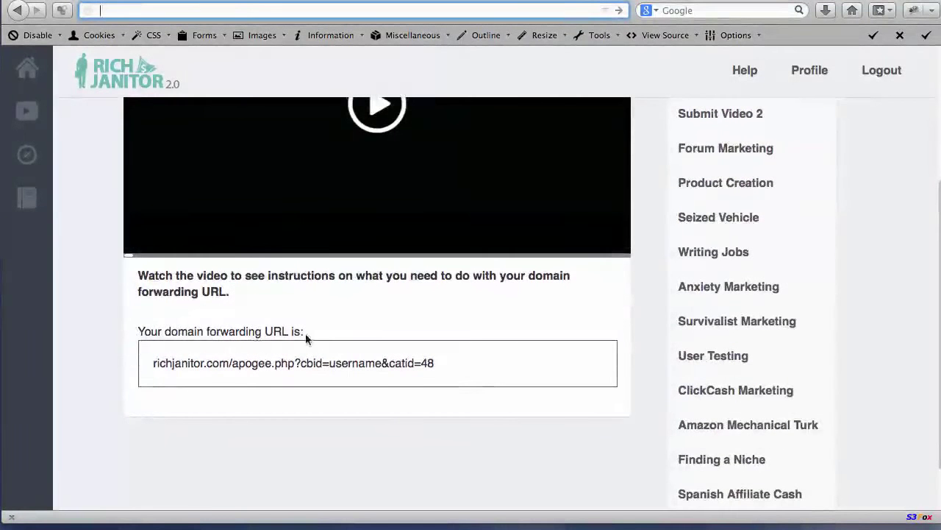
{"action": "left_click_drag", "start_coordinate": [158, 363], "coordinate": [435, 363]}
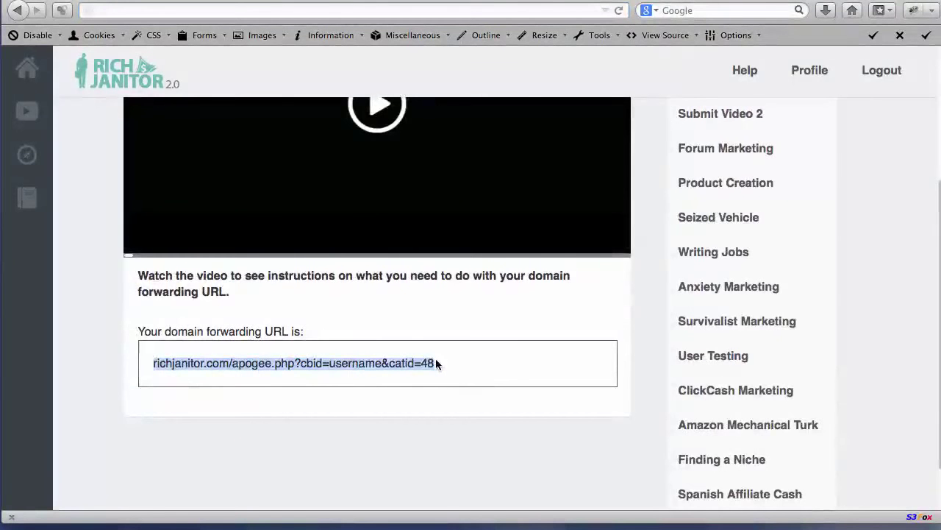
{"action": "left_click", "coordinate": [435, 363]}
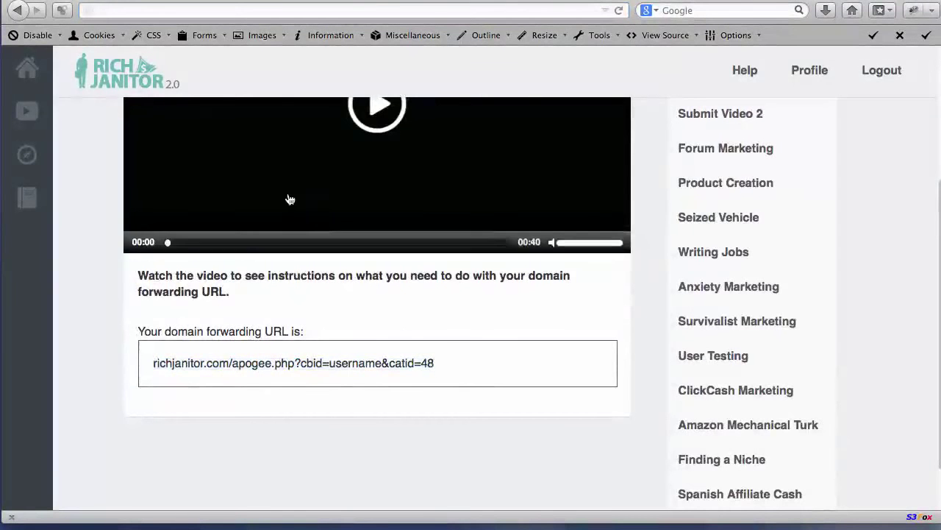
Step: Go to the GoDaddy website and open the My Account page
{"action": "key", "text": "Return"}
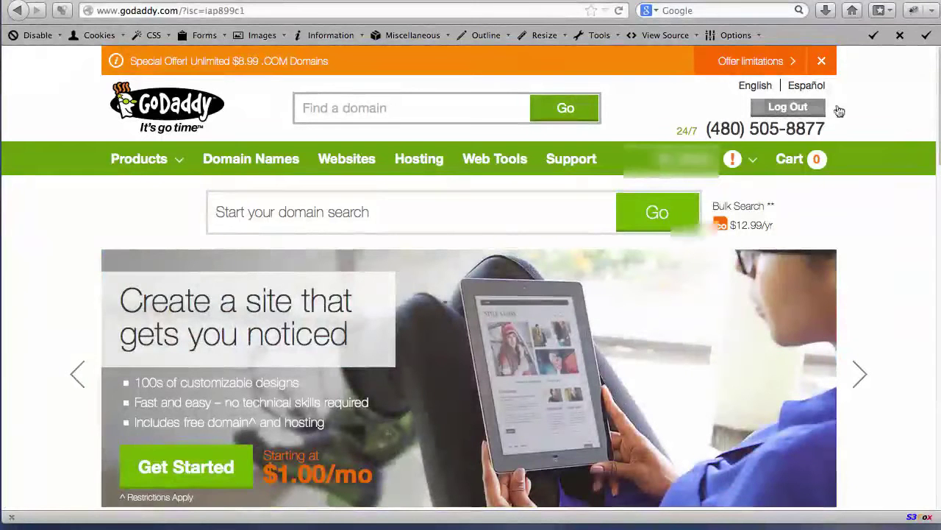
{"action": "left_click", "coordinate": [728, 161]}
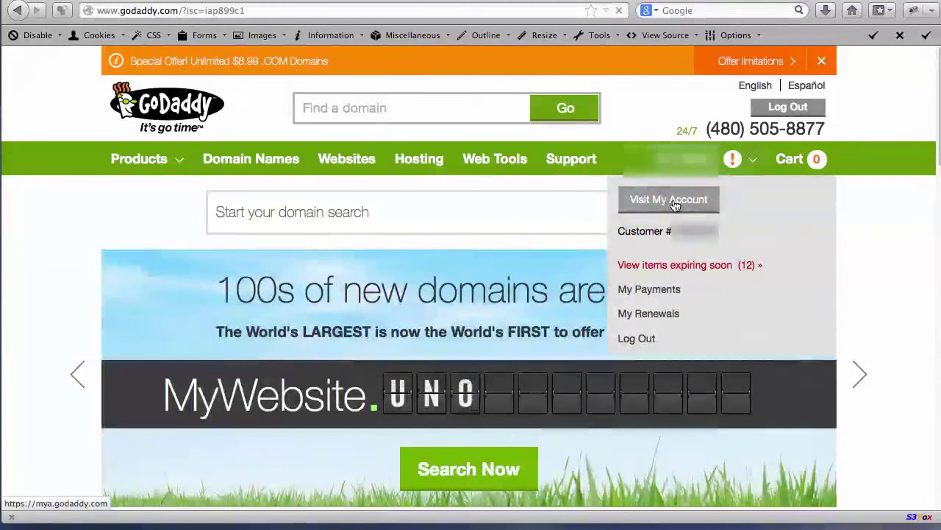
{"action": "left_click", "coordinate": [675, 206]}
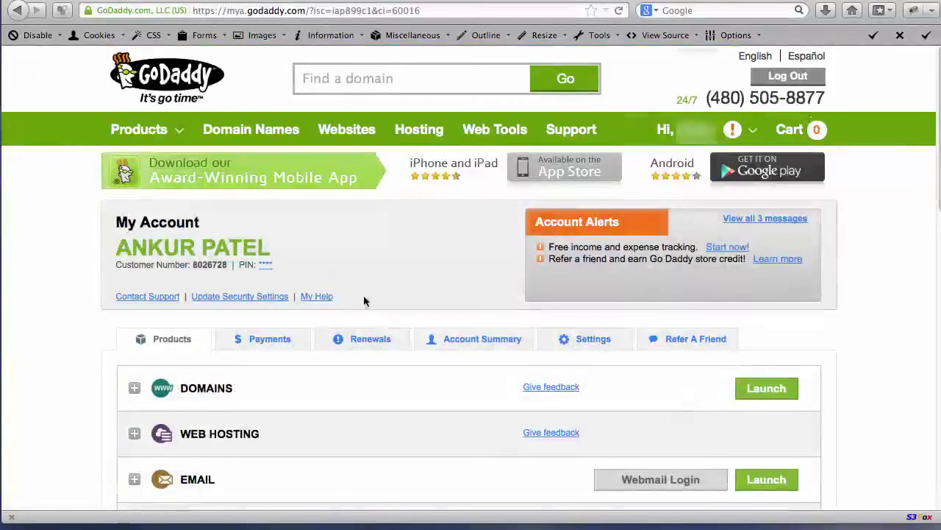
Step: Expand the account's domain list and open the first domain's details, locating its Forwarding setting
{"action": "left_click", "coordinate": [134, 388]}
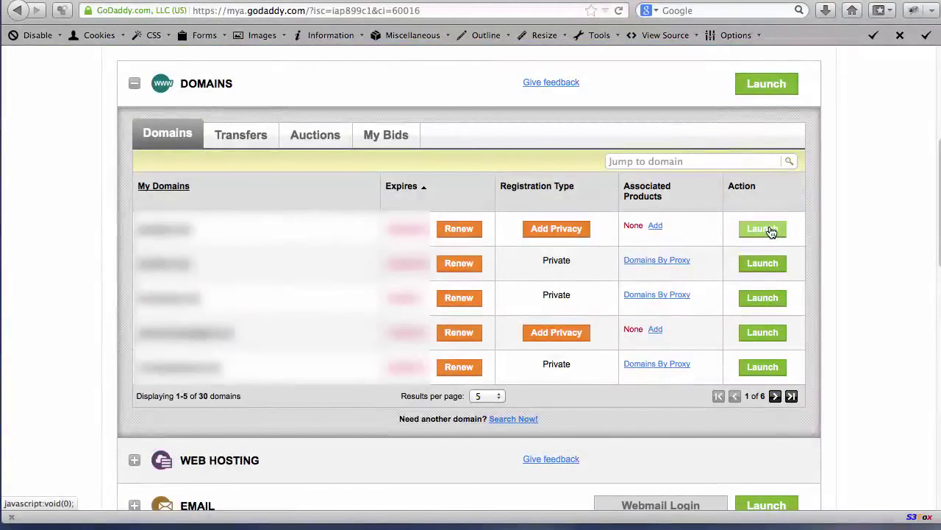
{"action": "left_click", "coordinate": [771, 232]}
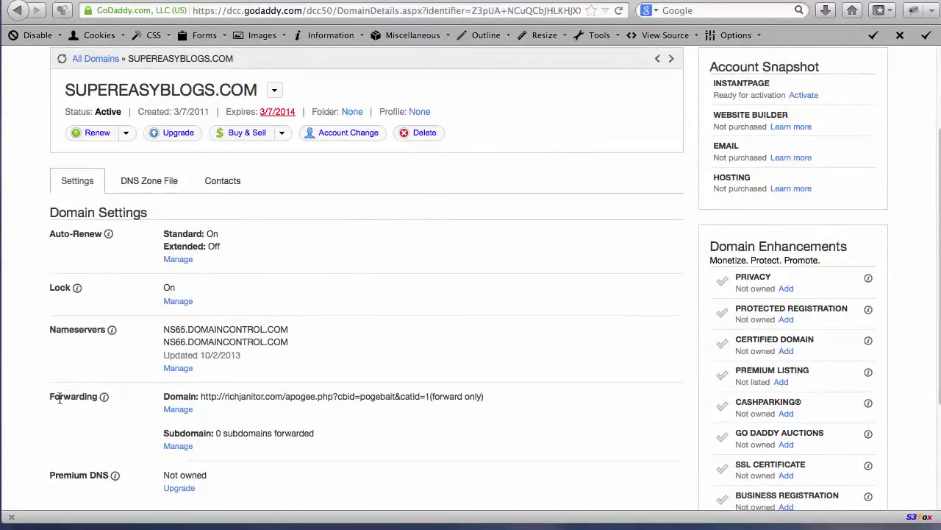
{"action": "left_click_drag", "start_coordinate": [49, 399], "coordinate": [116, 424]}
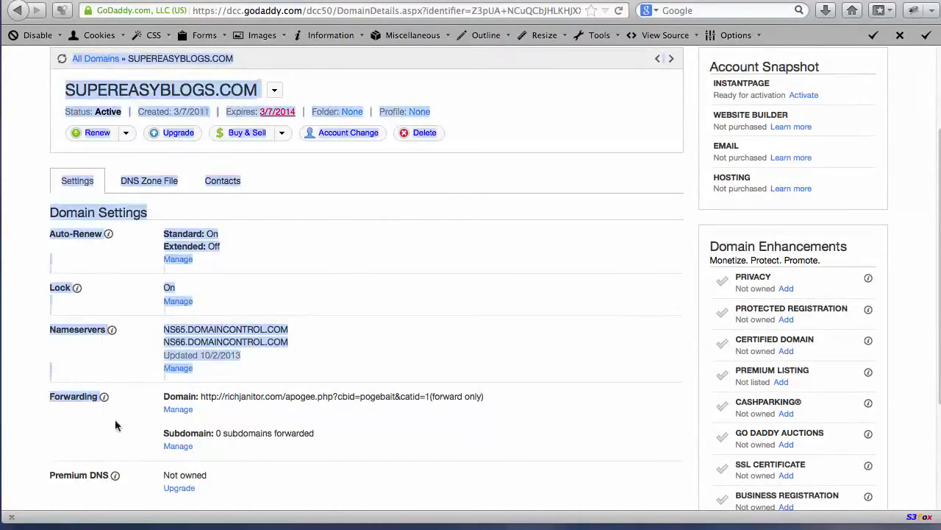
{"action": "left_click", "coordinate": [60, 401]}
{"action": "left_click_drag", "start_coordinate": [63, 392], "coordinate": [99, 397]}
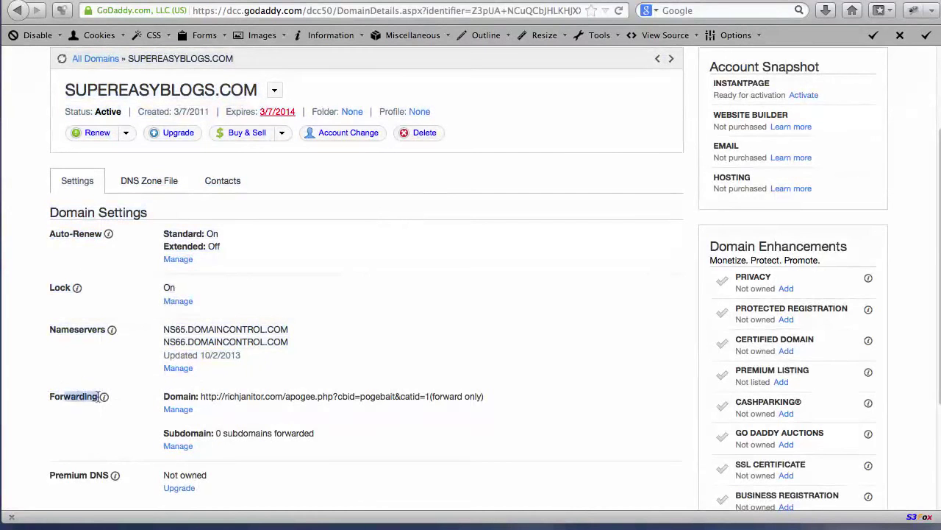
{"action": "left_click", "coordinate": [228, 410]}
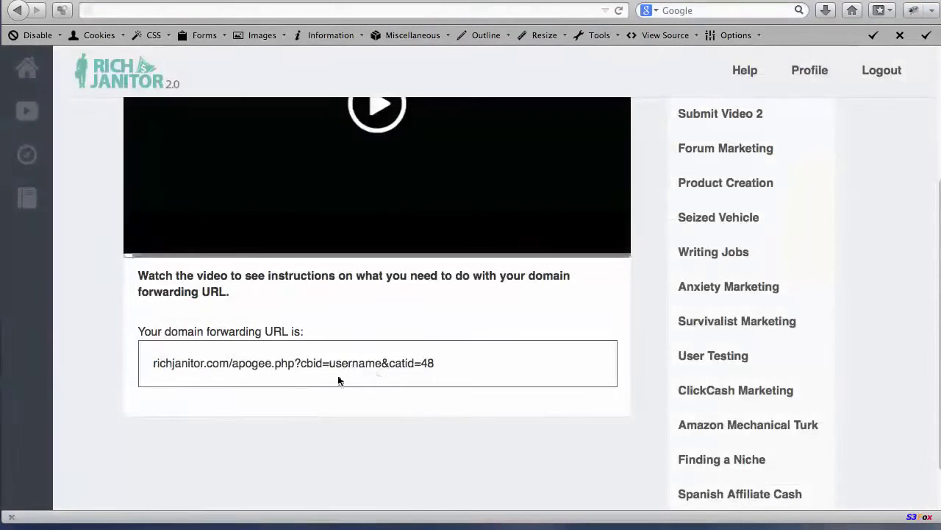
Step: Copy the full domain forwarding URL from the Rich Janitor page
{"action": "left_click_drag", "start_coordinate": [154, 362], "coordinate": [432, 365]}
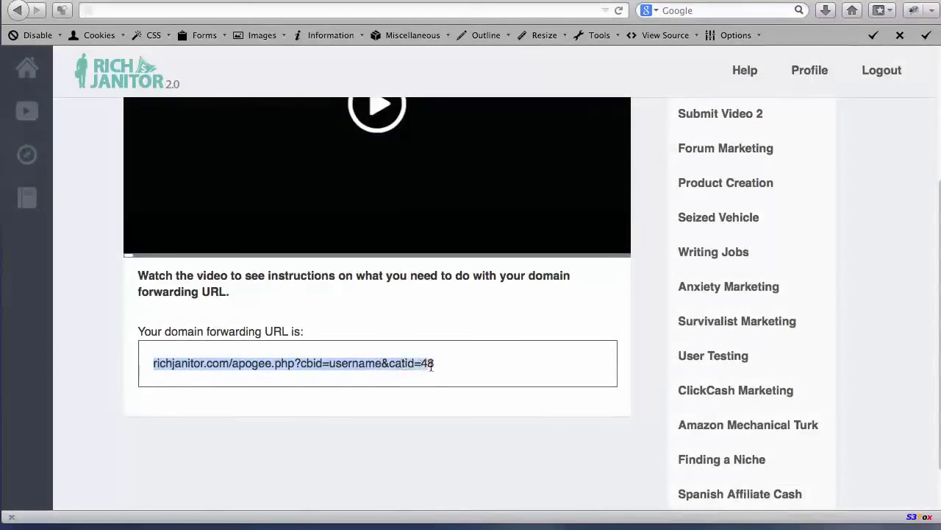
{"action": "triple_click", "coordinate": [203, 363]}
{"action": "right_click", "coordinate": [345, 366]}
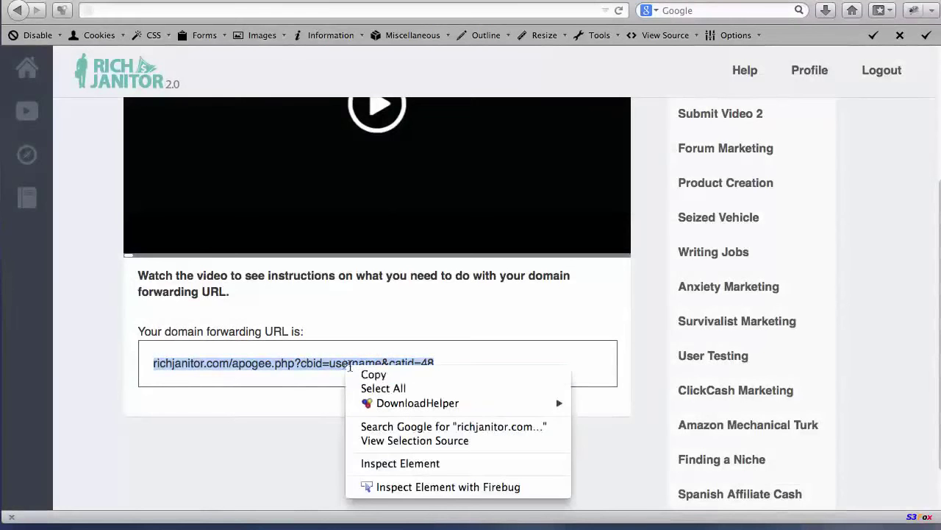
{"action": "left_click", "coordinate": [371, 376]}
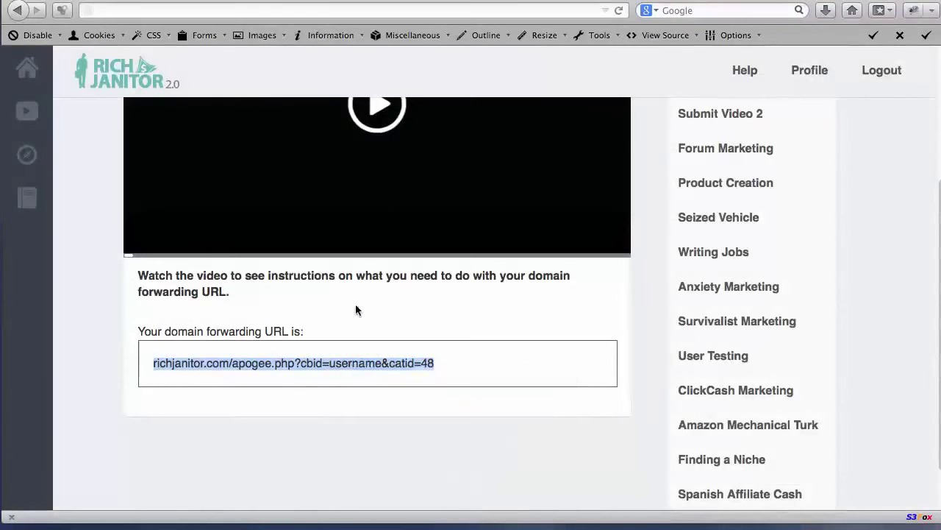
{"action": "left_click", "coordinate": [438, 363]}
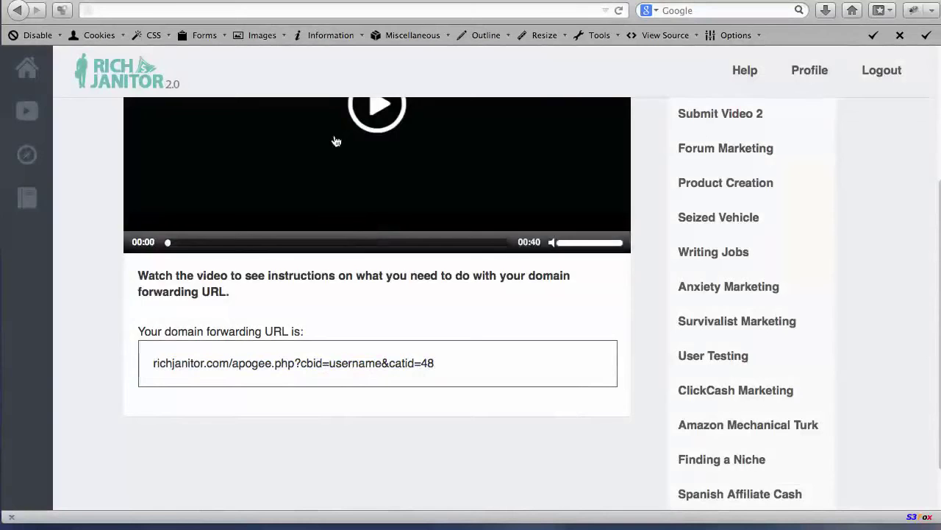
Step: Return to the GoDaddy domain details and open the domain-level forwarding management for SUPEREASYBLOGS.COM
{"action": "left_click", "coordinate": [420, 7]}
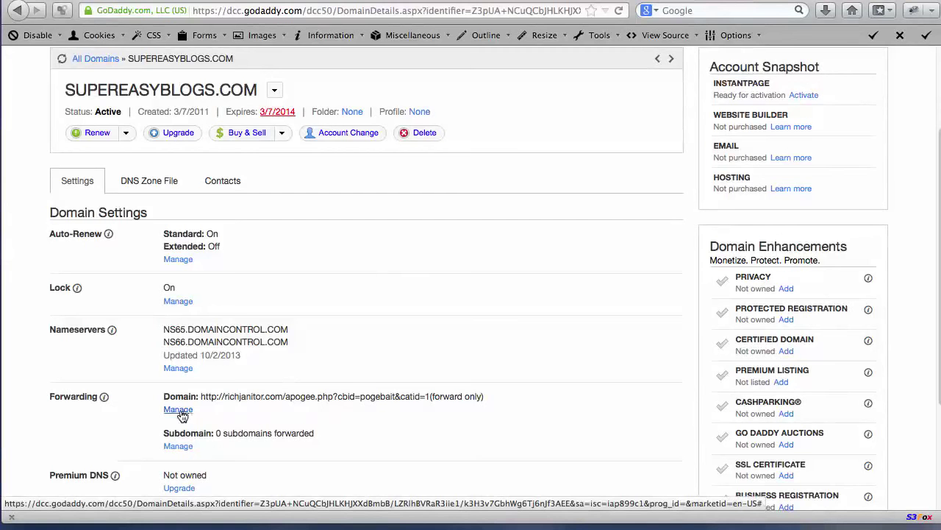
{"action": "left_click_drag", "start_coordinate": [163, 397], "coordinate": [484, 397]}
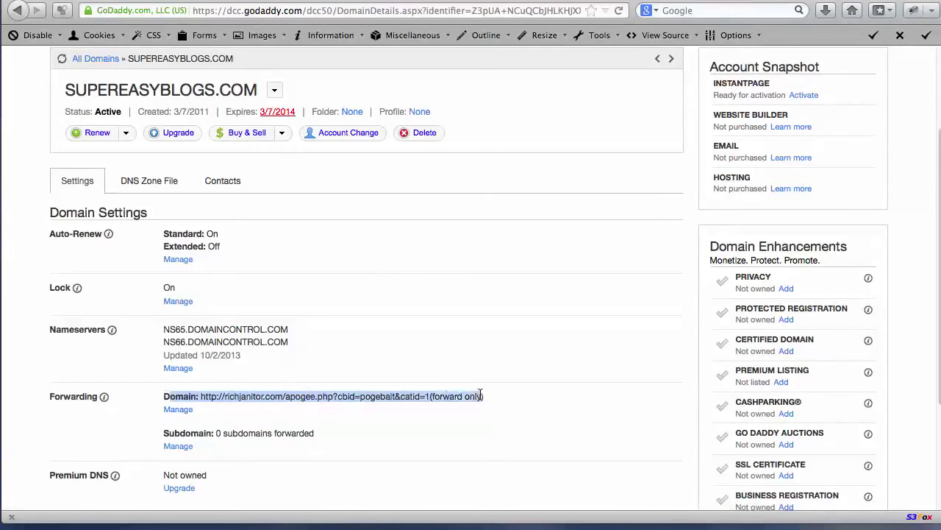
{"action": "left_click", "coordinate": [287, 398]}
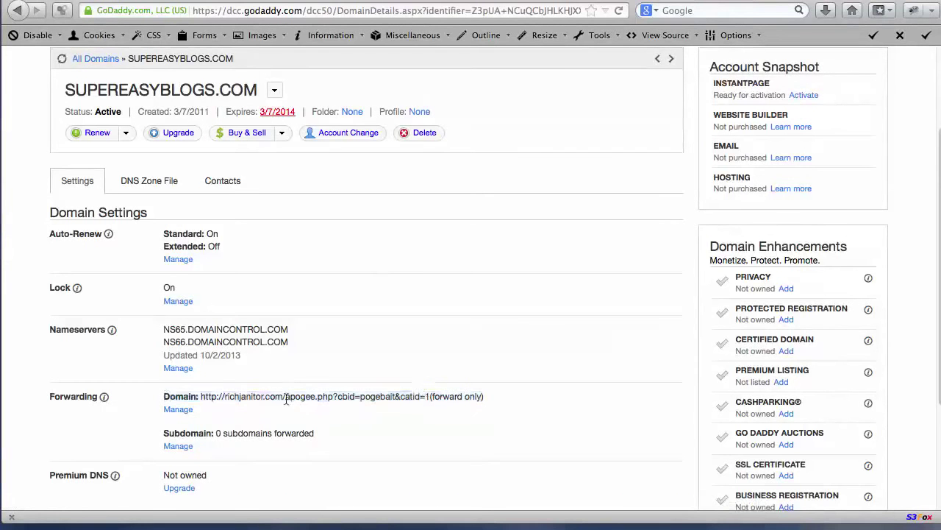
{"action": "left_click", "coordinate": [181, 413]}
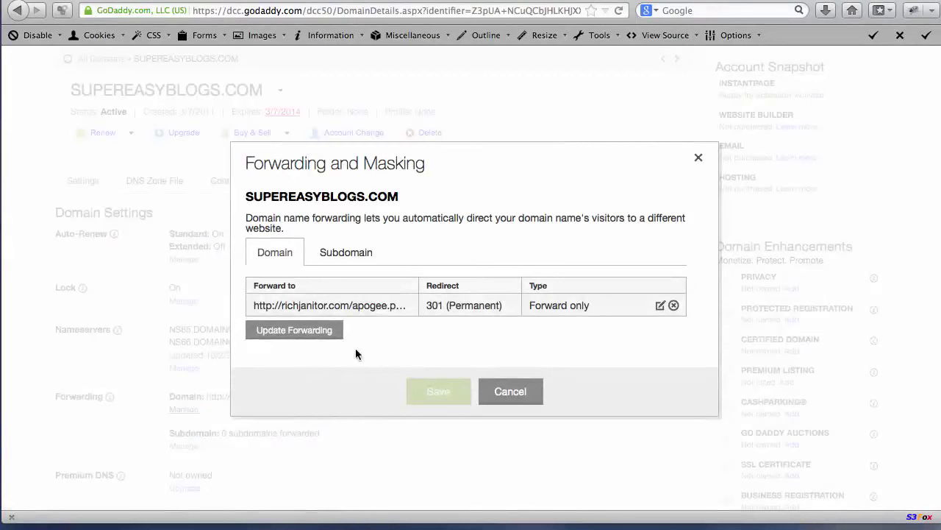
Step: Update the forwarding destination by replacing its address with the copied URL richjanitor.com/apogee.php?cbid=username&catid=48
{"action": "left_click", "coordinate": [322, 335]}
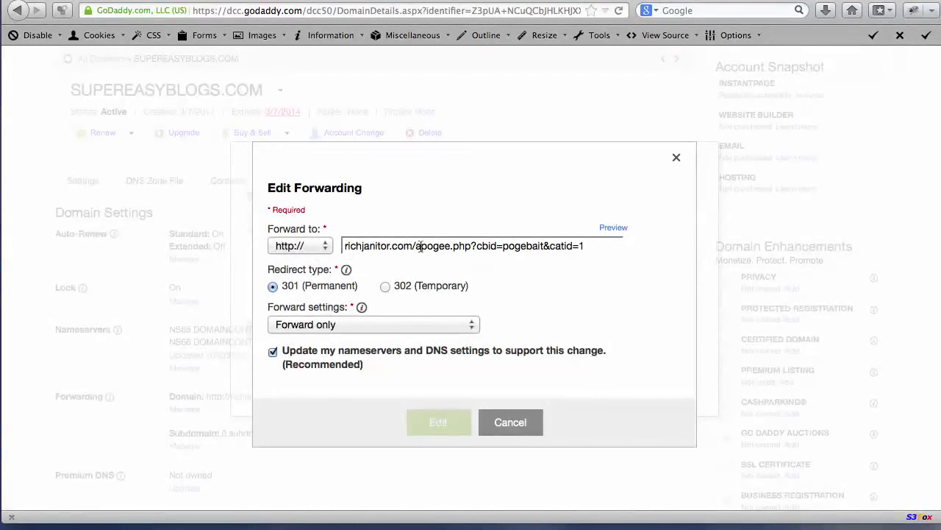
{"action": "left_click_drag", "start_coordinate": [592, 246], "coordinate": [288, 238]}
{"action": "key", "text": "BackSpace"}
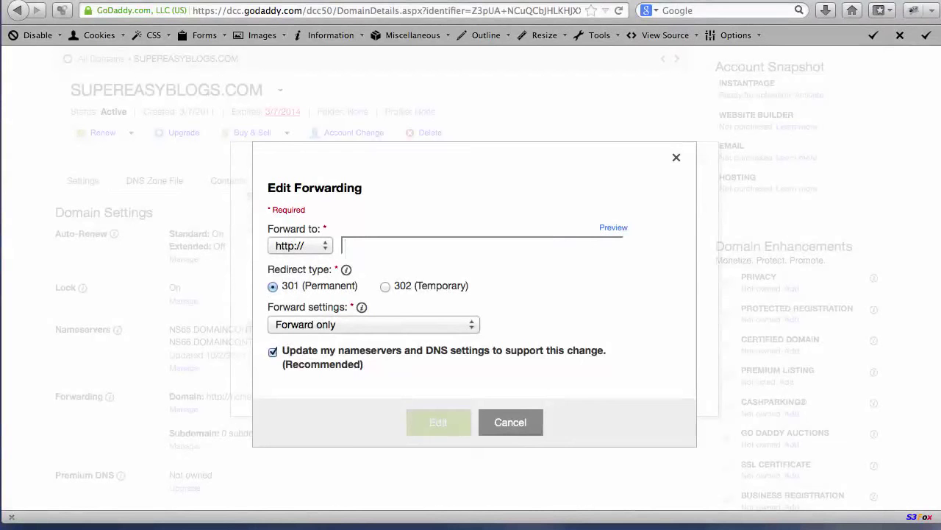
{"action": "right_click", "coordinate": [376, 249]}
{"action": "left_click", "coordinate": [420, 307]}
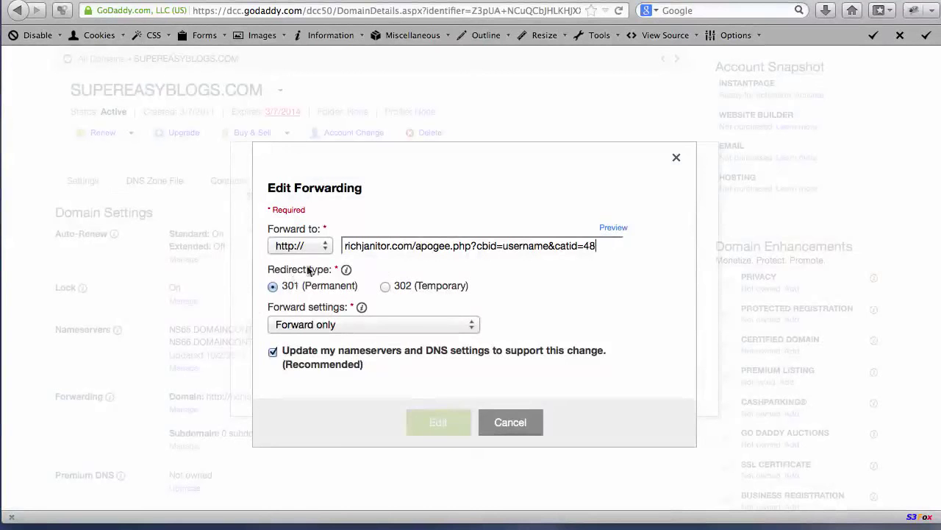
Step: Set the redirect type to 301 (Permanent) with Forward only, then save the forwarding change and dismiss the notification
{"action": "left_click", "coordinate": [272, 288]}
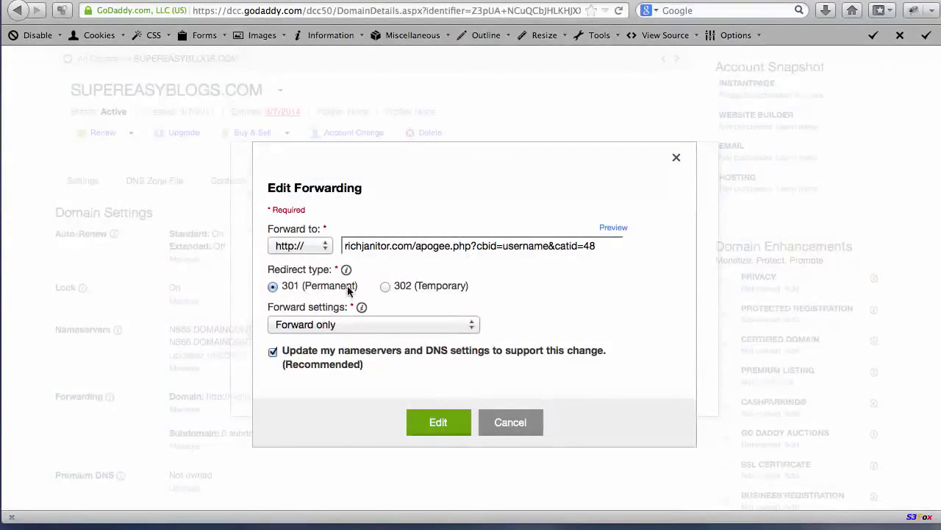
{"action": "left_click", "coordinate": [356, 328]}
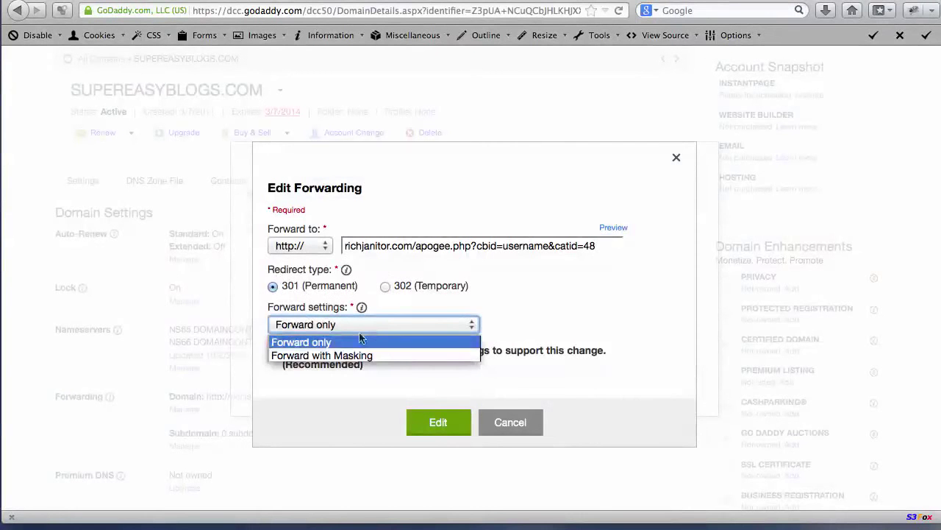
{"action": "left_click", "coordinate": [352, 341]}
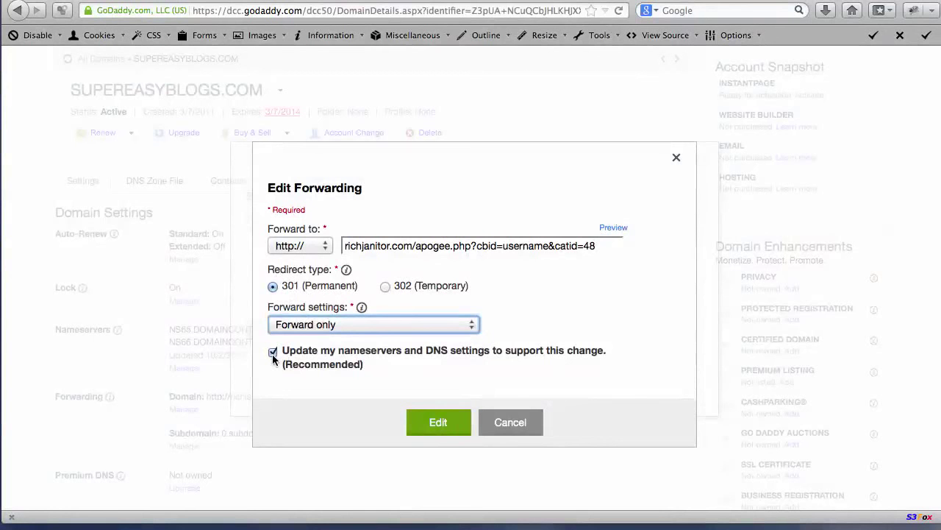
{"action": "left_click", "coordinate": [439, 423]}
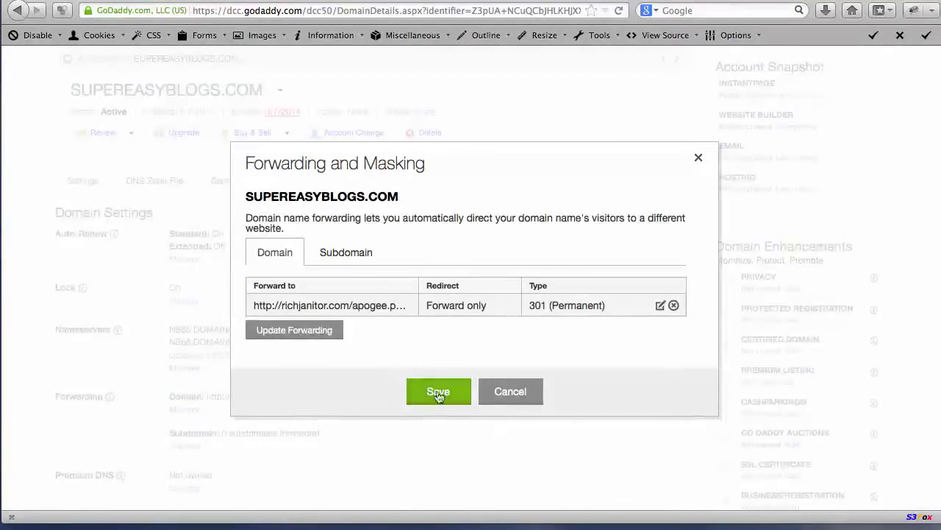
{"action": "left_click", "coordinate": [438, 393]}
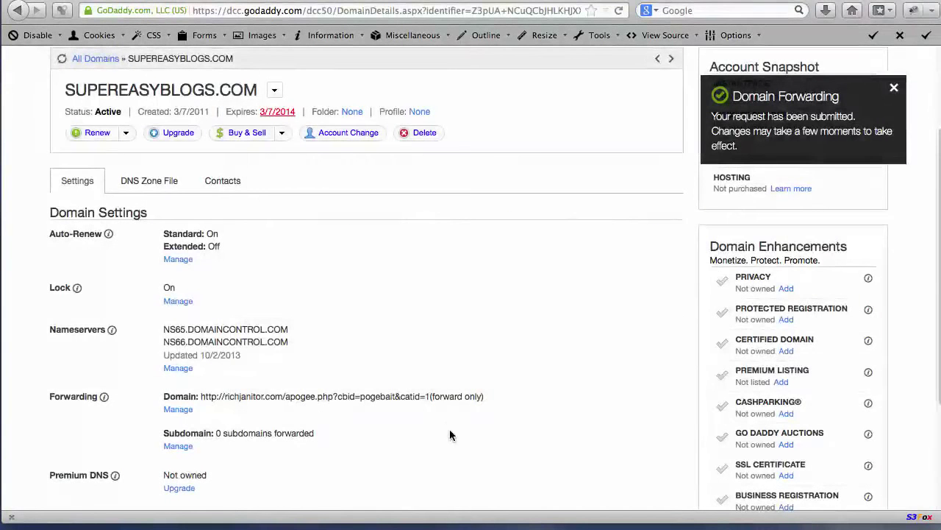
{"action": "left_click", "coordinate": [895, 88]}
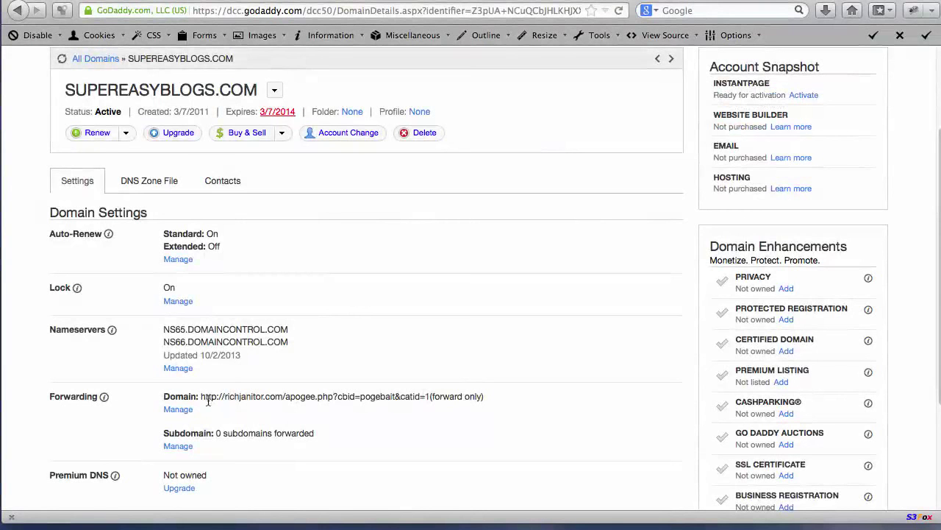
Step: Check the forwarding address listed in the domain settings and switch back to the Rich Janitor page
{"action": "left_click_drag", "start_coordinate": [200, 398], "coordinate": [430, 395]}
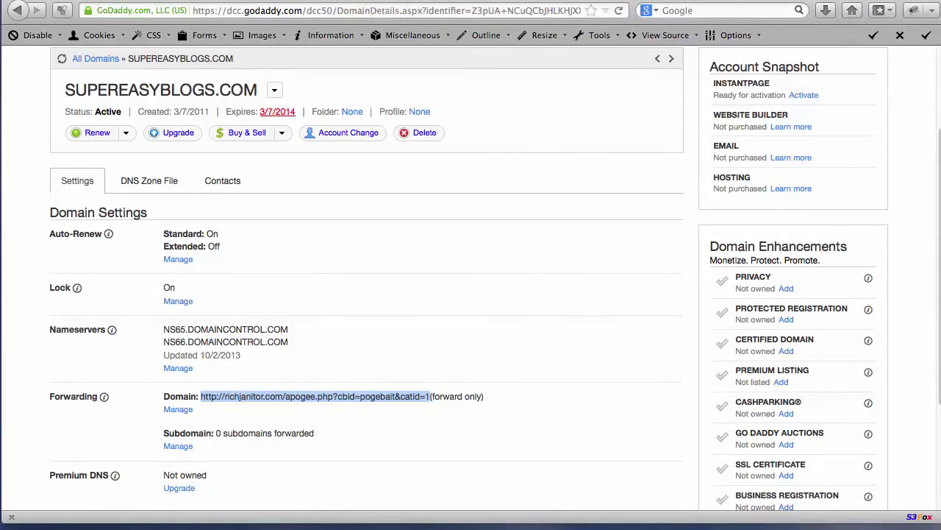
{"action": "left_click", "coordinate": [382, 1]}
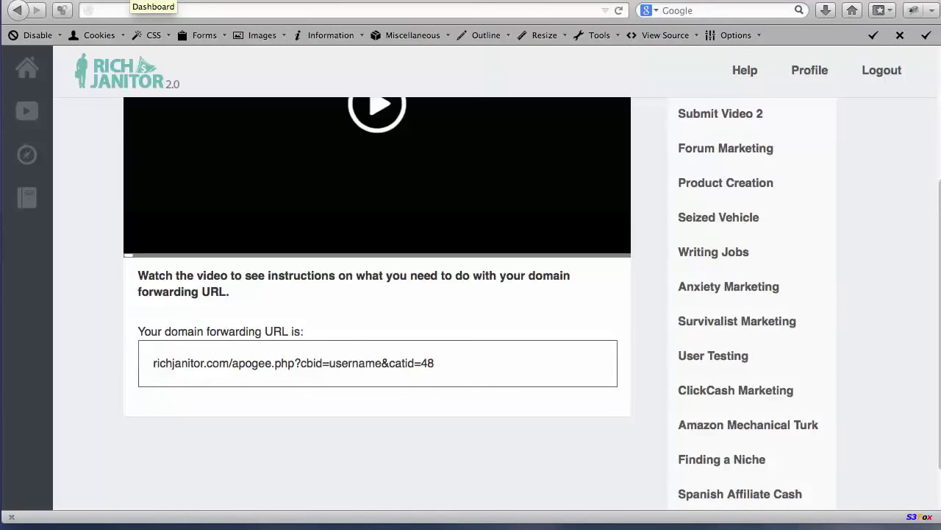